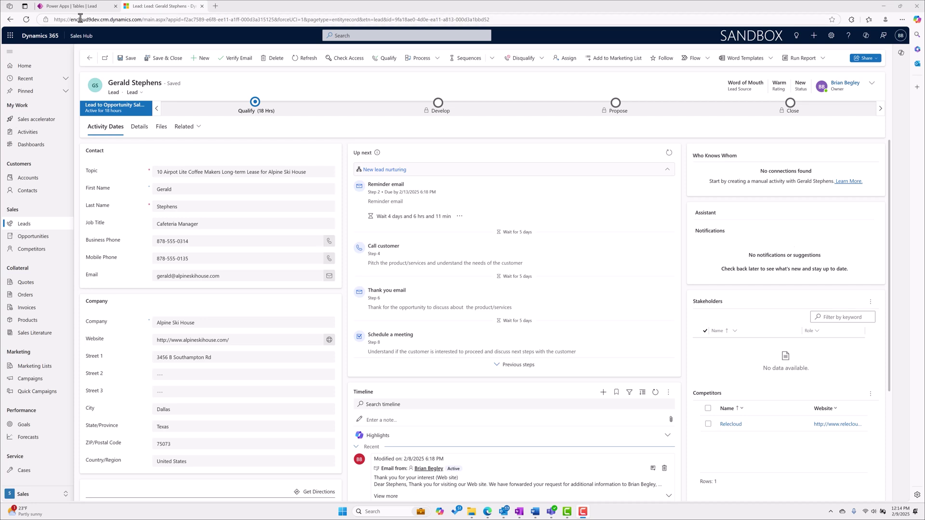
- Switch from the Sales Hub lead record to the Power Apps Lead table page
{"action": "left_click", "coordinate": [87, 4]}
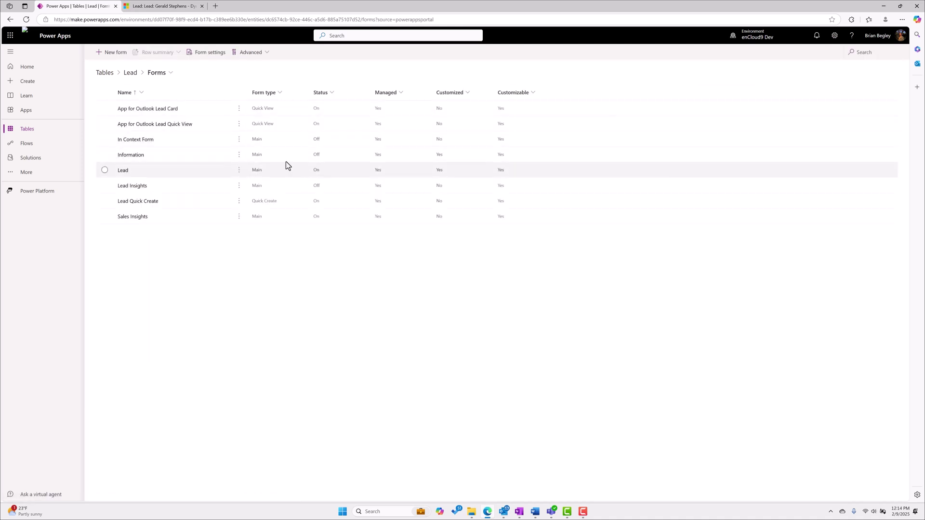
- Open the Lead main form and start a new column named Last Activity Date
{"action": "left_click", "coordinate": [123, 171]}
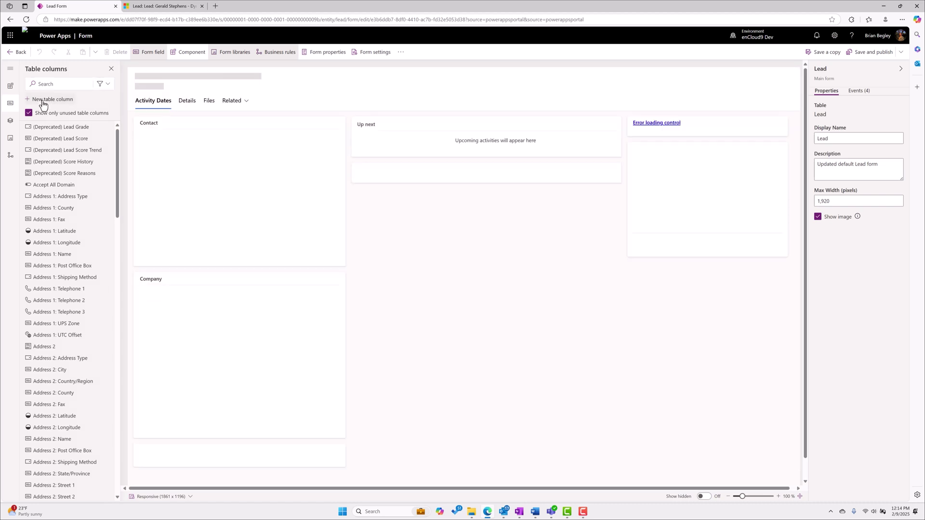
{"action": "left_click", "coordinate": [42, 99]}
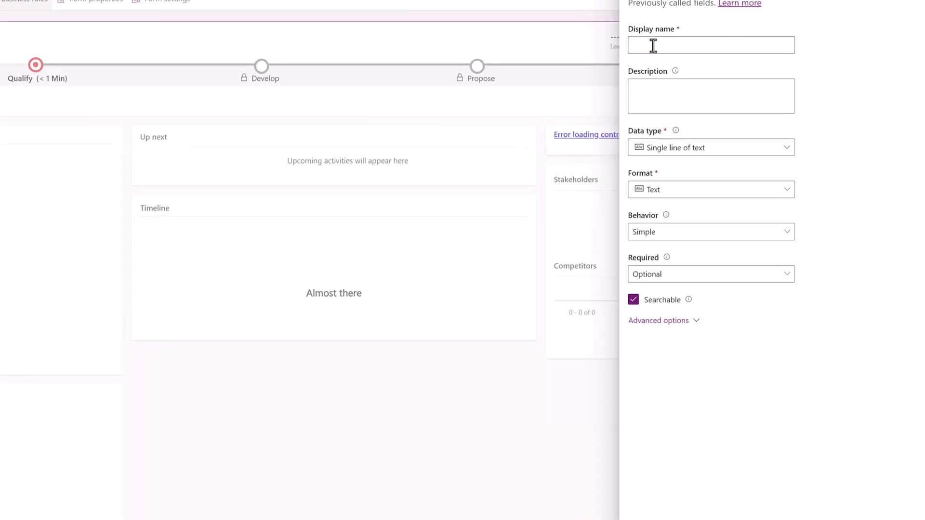
{"action": "left_click", "coordinate": [653, 46]}
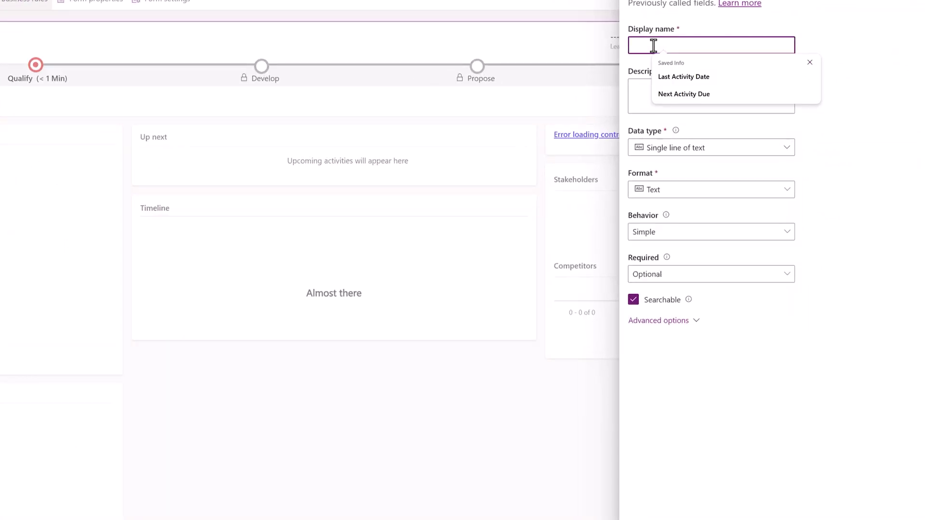
{"action": "left_click", "coordinate": [694, 77]}
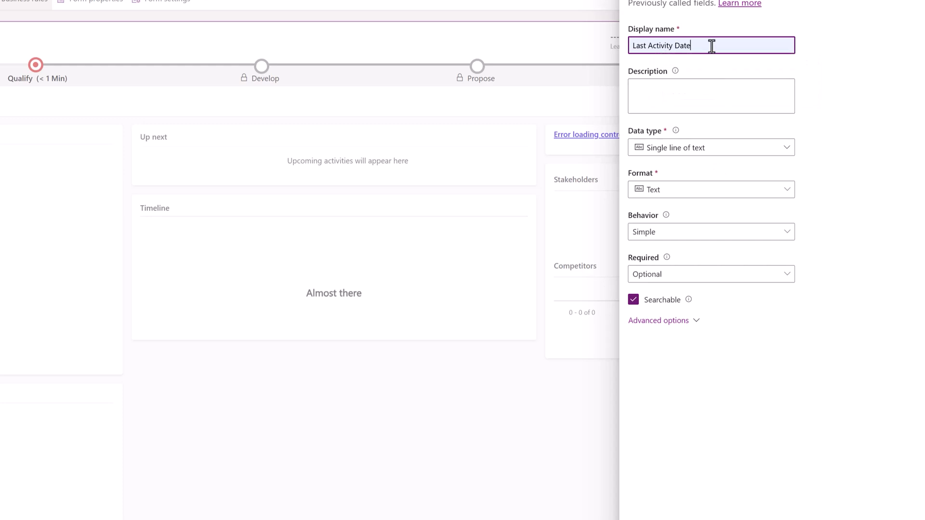
- Make it a Date only, Date and time column with Rollup behavior, and save it
{"action": "left_click", "coordinate": [719, 150]}
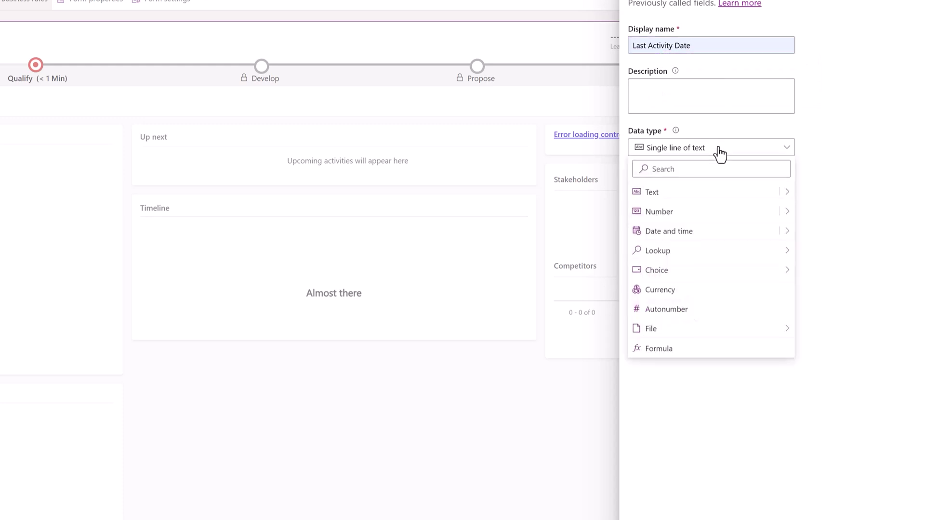
{"action": "left_click", "coordinate": [685, 231]}
{"action": "left_click", "coordinate": [679, 197]}
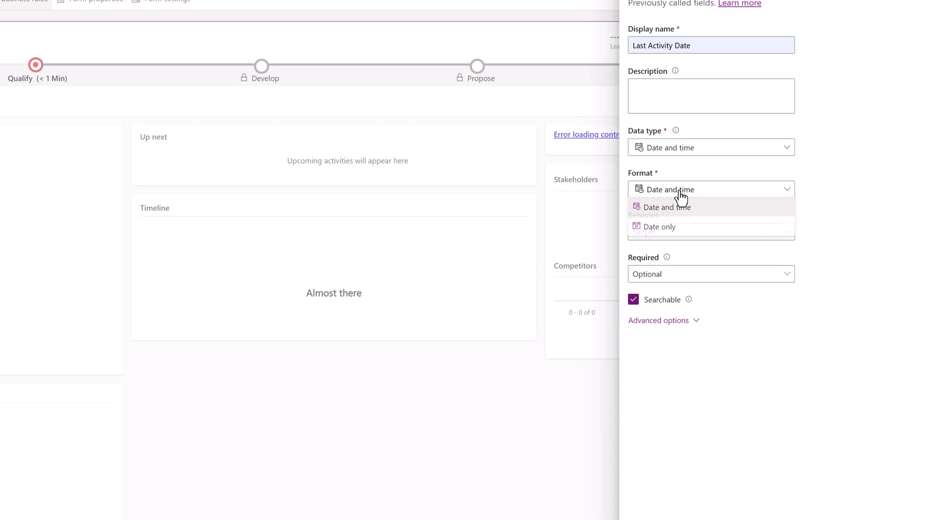
{"action": "left_click", "coordinate": [673, 231]}
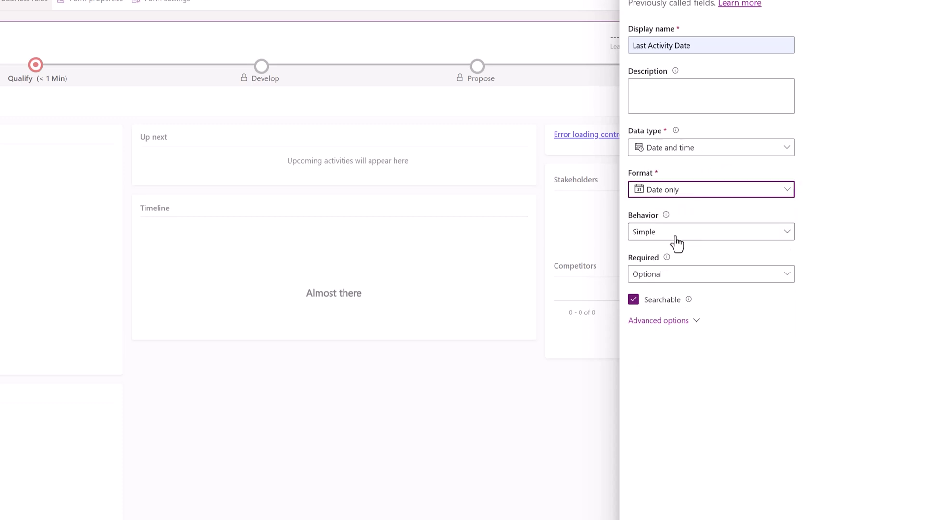
{"action": "left_click", "coordinate": [675, 236]}
{"action": "left_click", "coordinate": [675, 236]}
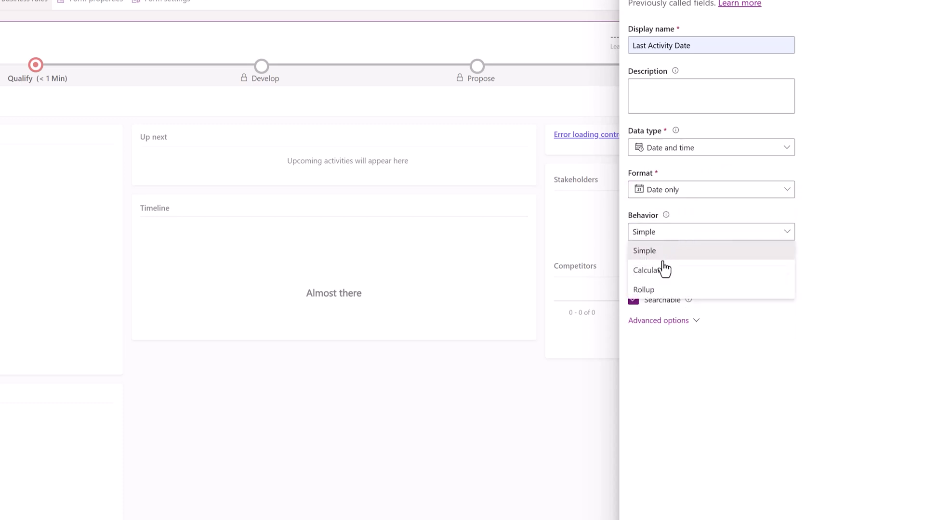
{"action": "left_click", "coordinate": [652, 290]}
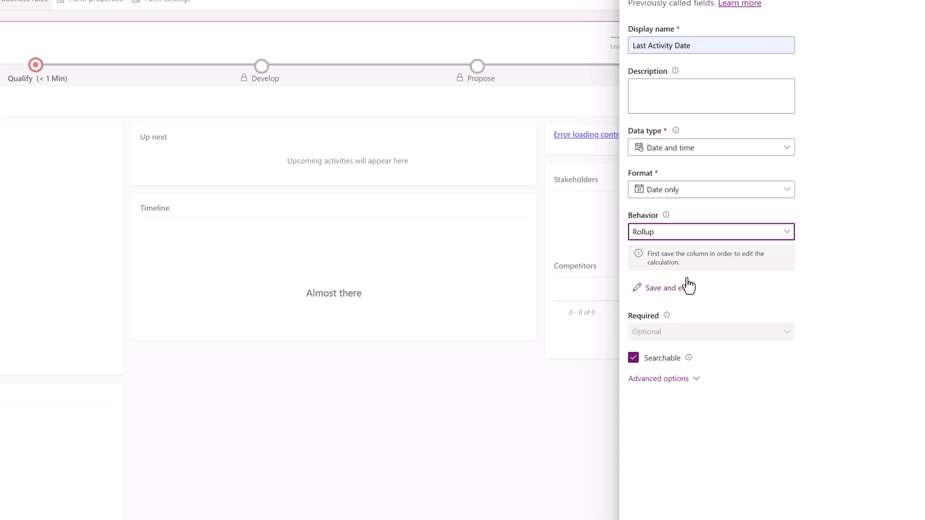
{"action": "left_click", "coordinate": [650, 289]}
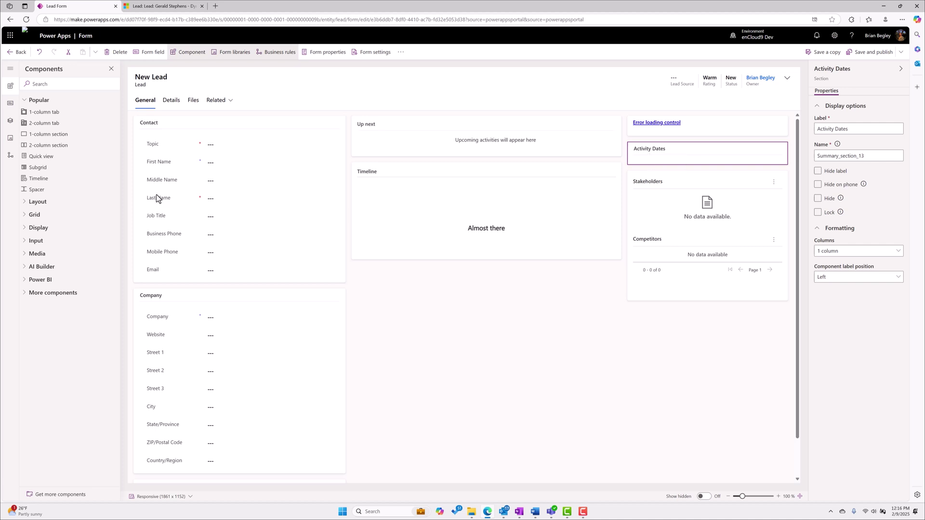
- Drag Last Activity Date and Next Activity Due into Activity Dates, then select Last Activity Date
{"action": "left_click", "coordinate": [9, 107]}
{"action": "left_click", "coordinate": [49, 83]}
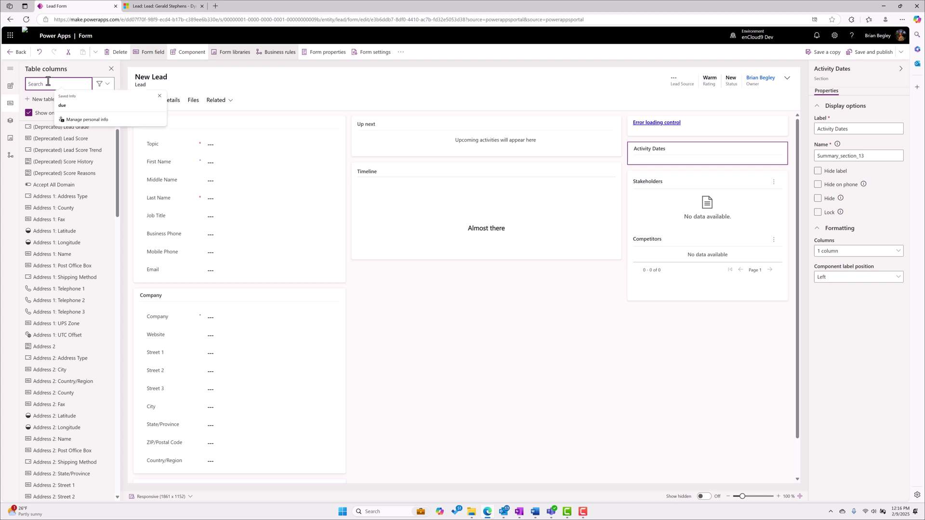
{"action": "type", "text": "last"}
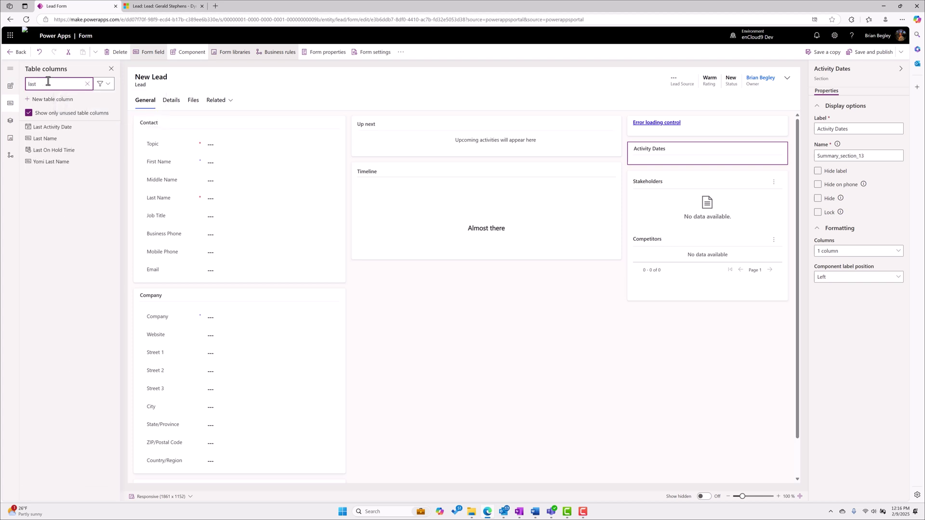
{"action": "left_click_drag", "start_coordinate": [40, 127], "coordinate": [683, 152]}
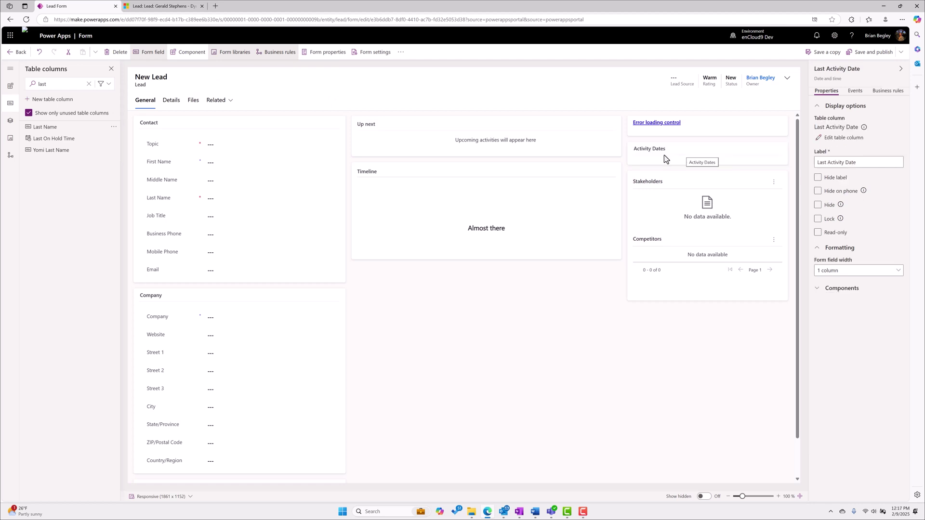
{"action": "type", "text": "next"}
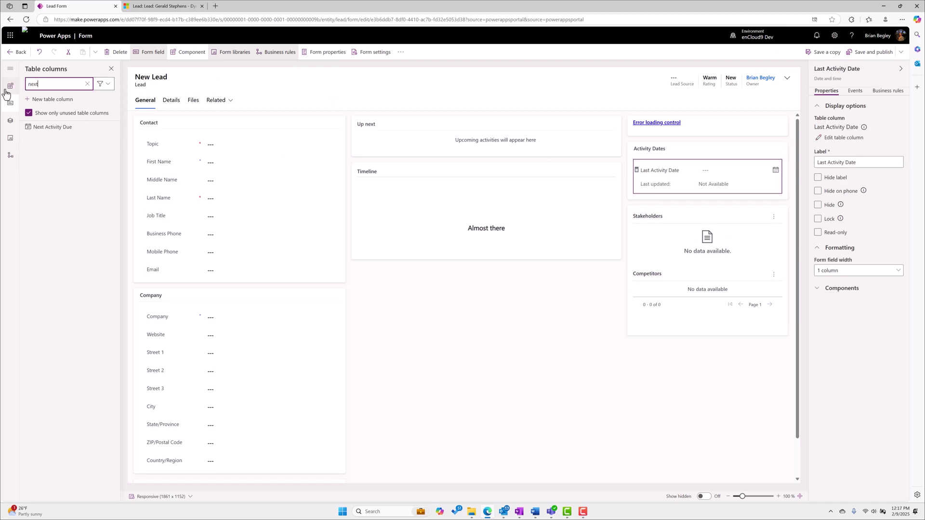
{"action": "mouse_move", "coordinate": [48, 133]}
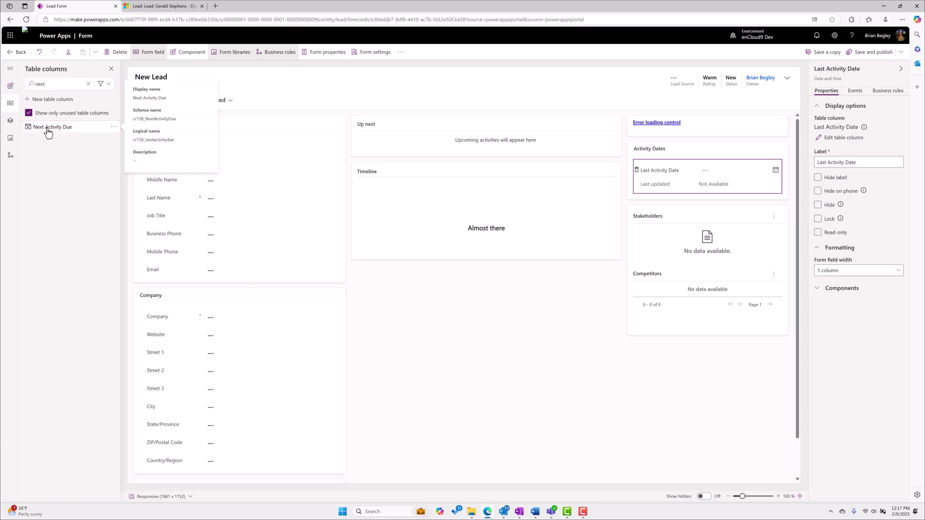
{"action": "left_click_drag", "start_coordinate": [48, 133], "coordinate": [616, 188]}
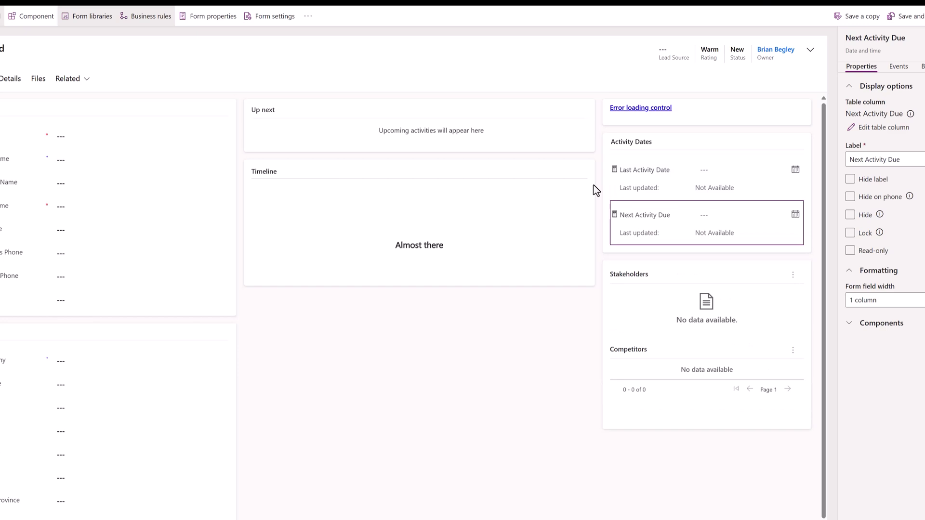
{"action": "left_click", "coordinate": [640, 174]}
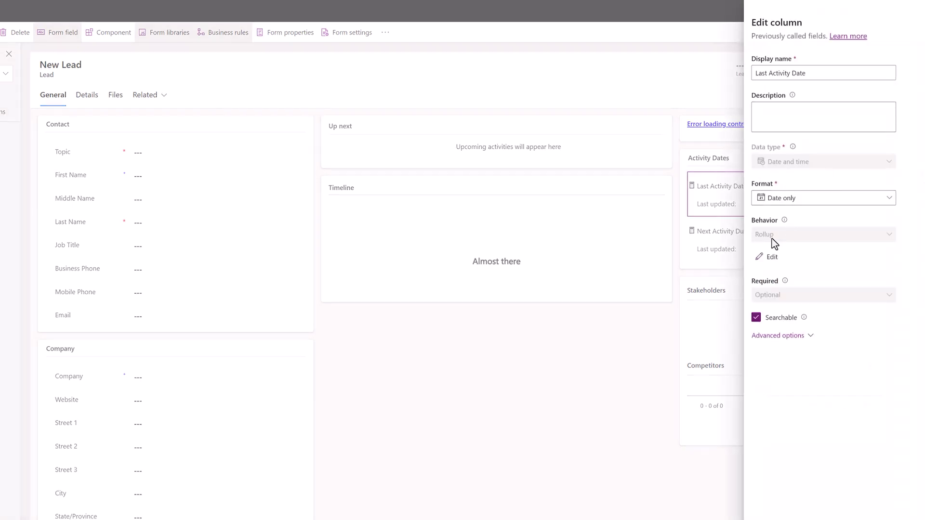
- Open the Last Activity Date rollup editor and set Activities (Regarding) as the related entity
{"action": "left_click", "coordinate": [770, 258]}
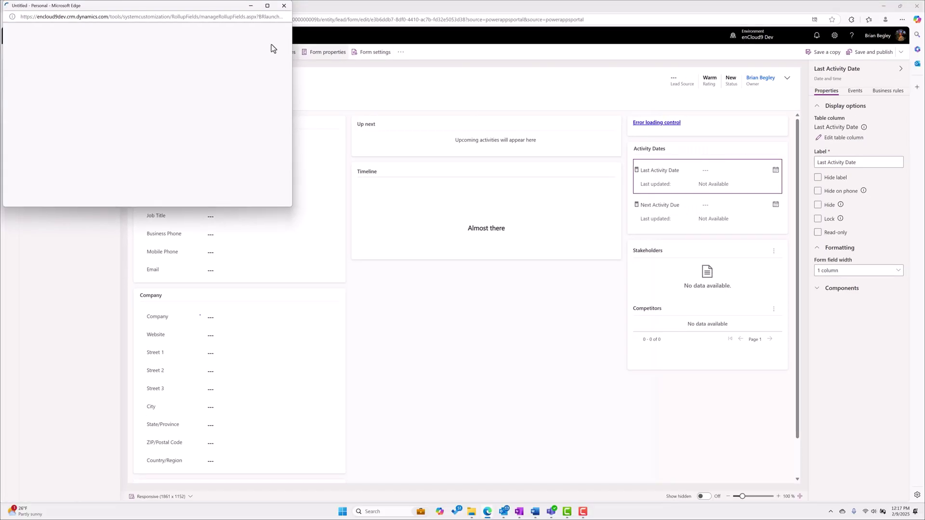
{"action": "left_click_drag", "start_coordinate": [199, 8], "coordinate": [419, 48]}
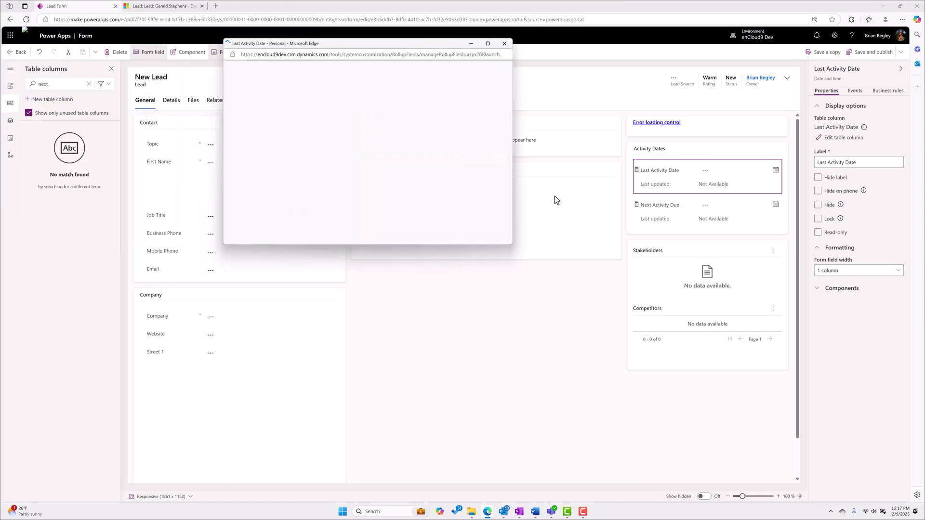
{"action": "left_click_drag", "start_coordinate": [515, 247], "coordinate": [690, 329]}
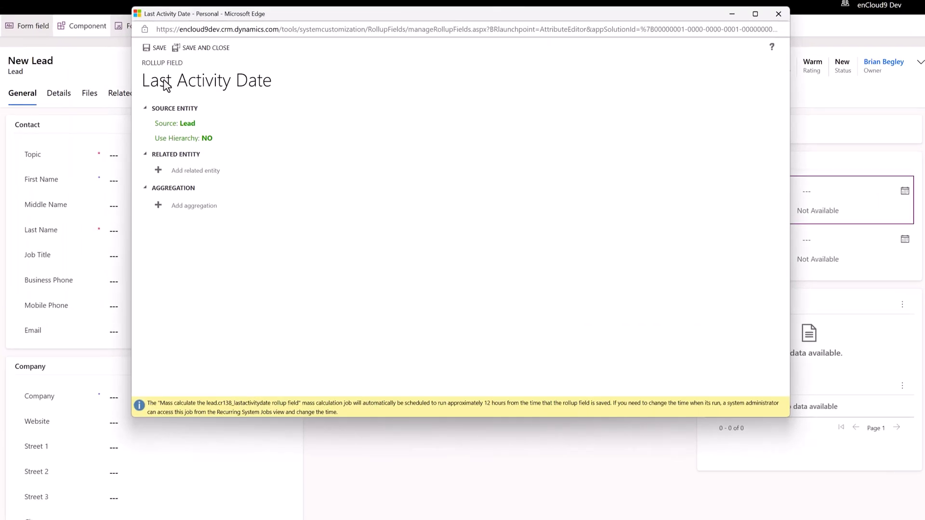
{"action": "left_click", "coordinate": [180, 171]}
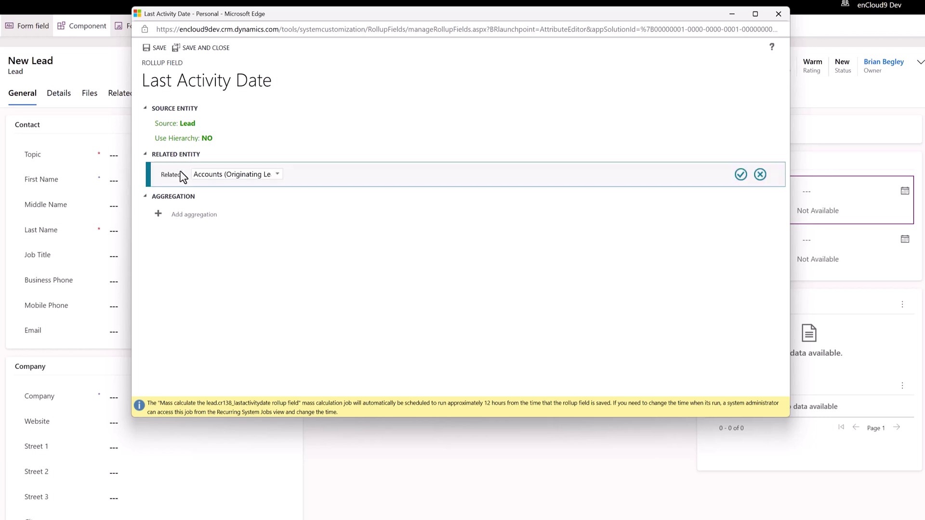
{"action": "left_click", "coordinate": [278, 173]}
{"action": "left_click", "coordinate": [241, 198]}
{"action": "left_click", "coordinate": [742, 175]}
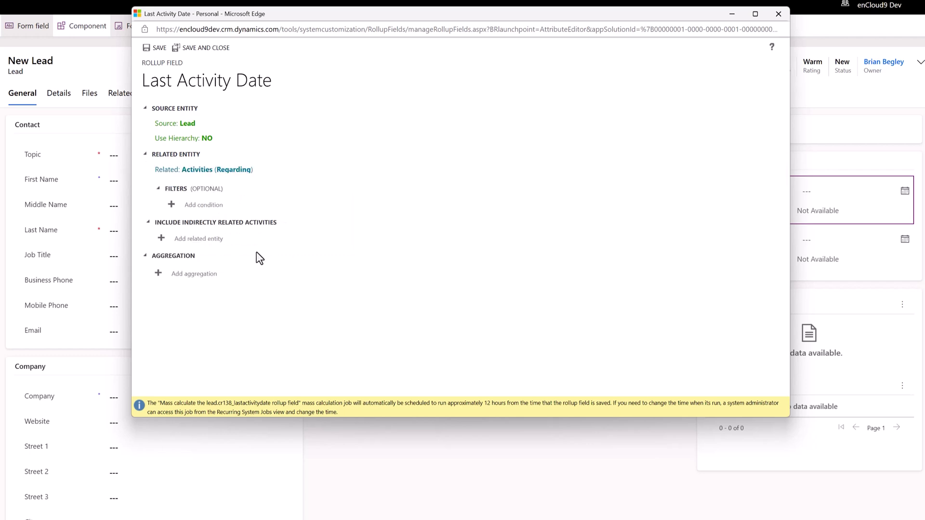
- Add a MAX of Actual End aggregation and close the rollup editor
{"action": "left_click", "coordinate": [158, 273]}
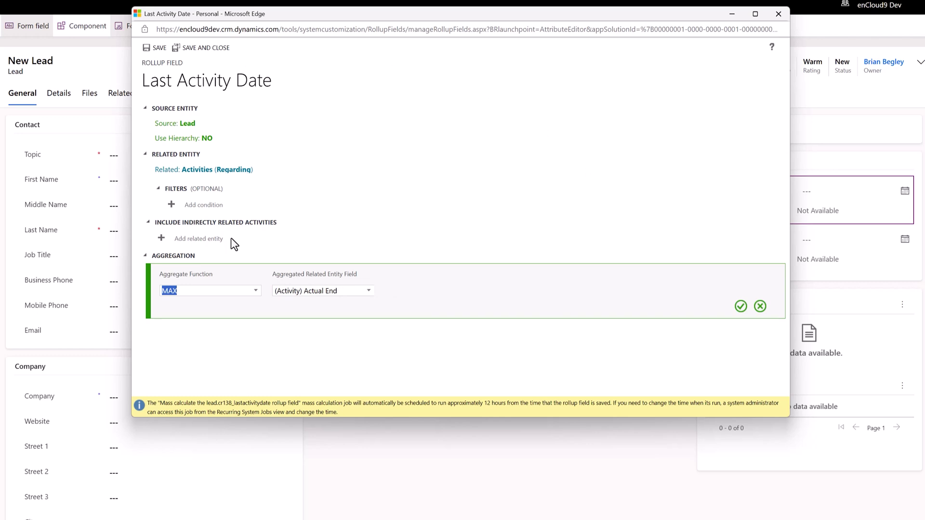
{"action": "left_click", "coordinate": [741, 306]}
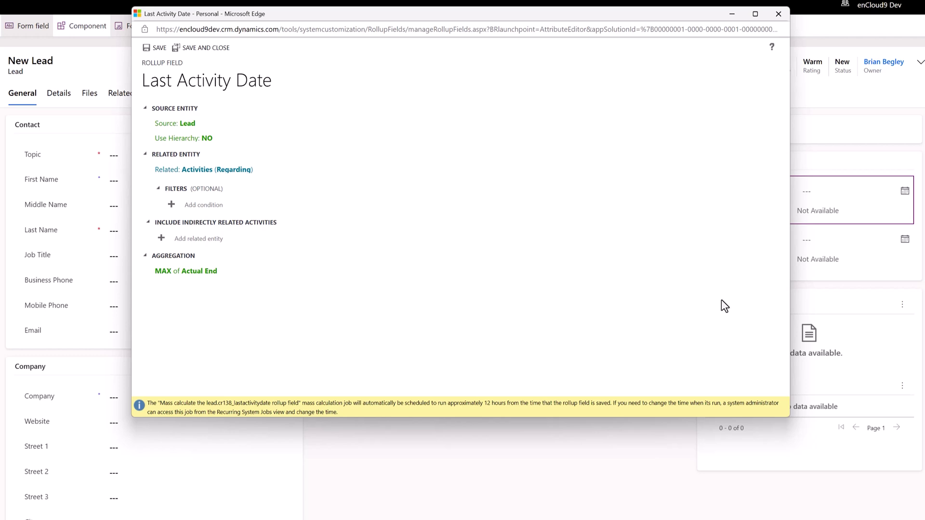
{"action": "left_click", "coordinate": [777, 13]}
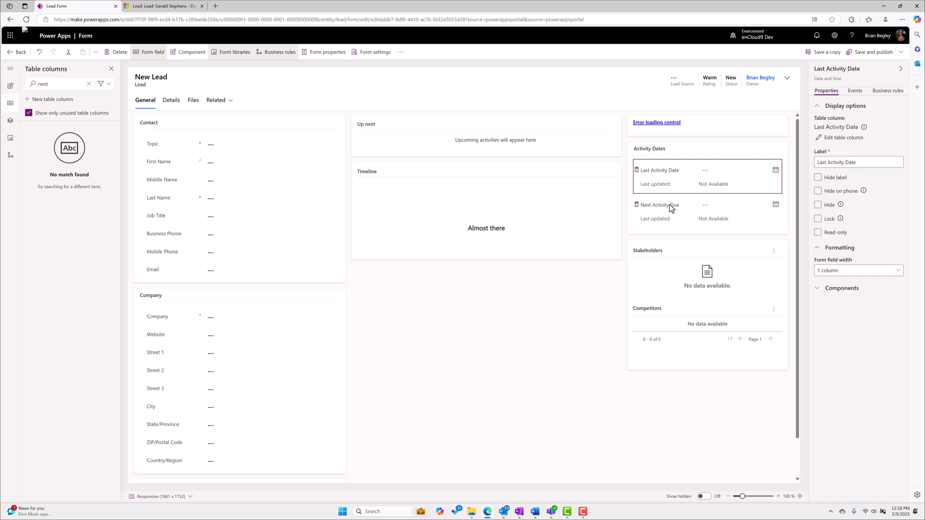
- Open Next Activity Due's rollup definition, confirm MIN of Due Date, and save and close it
{"action": "left_click", "coordinate": [670, 207]}
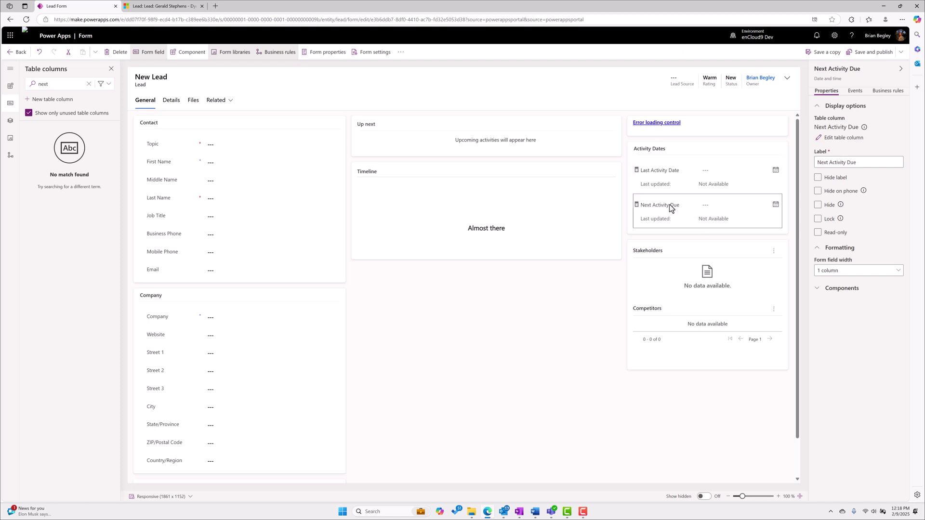
{"action": "left_click", "coordinate": [836, 139]}
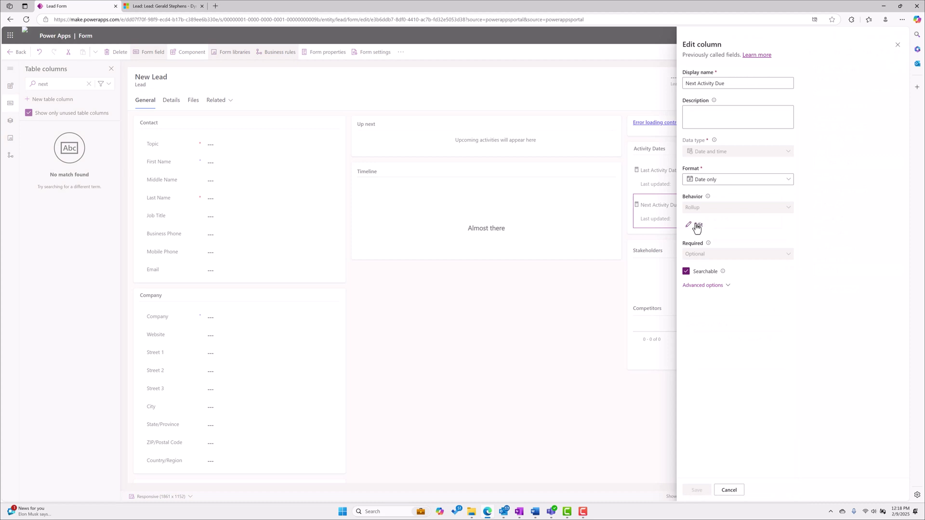
{"action": "left_click", "coordinate": [696, 226]}
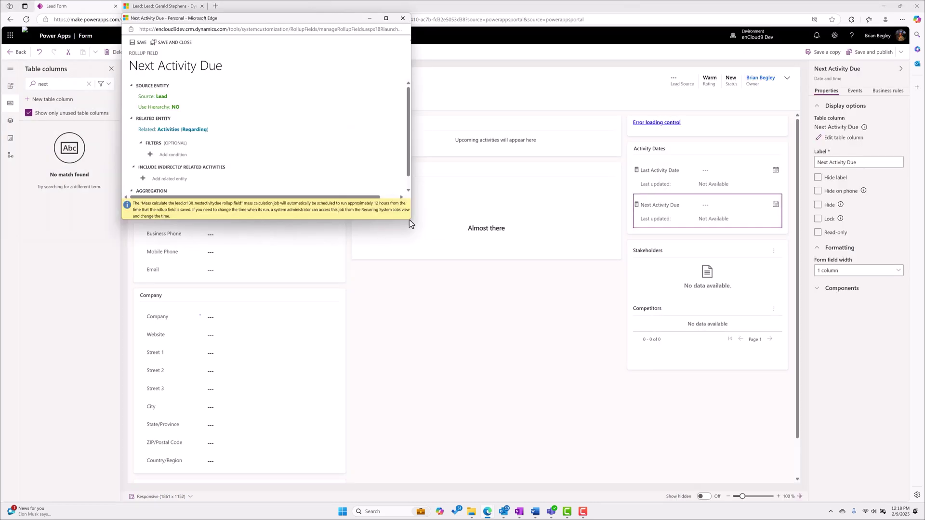
{"action": "left_click_drag", "start_coordinate": [409, 219], "coordinate": [588, 304]}
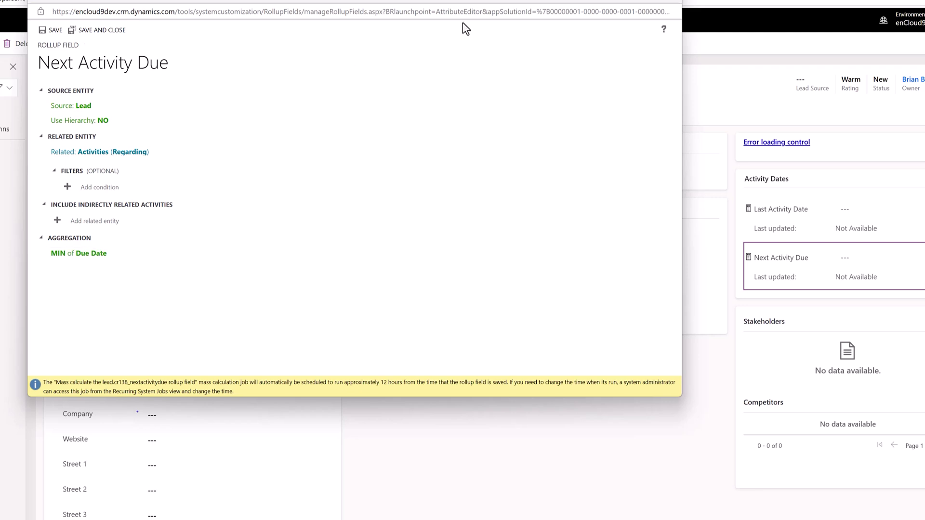
{"action": "left_click", "coordinate": [100, 30]}
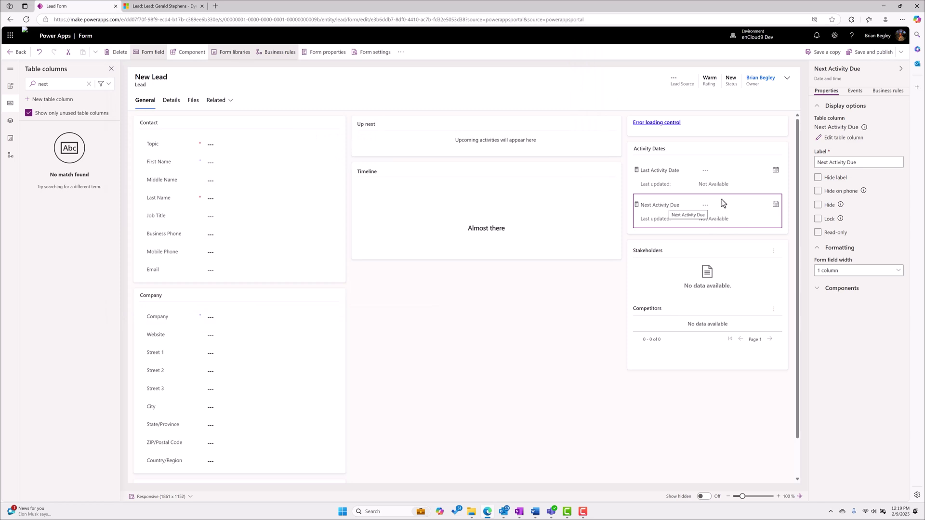
- Save the Lead form without publishing, then return to the Lead table's Views list
{"action": "left_click", "coordinate": [901, 52]}
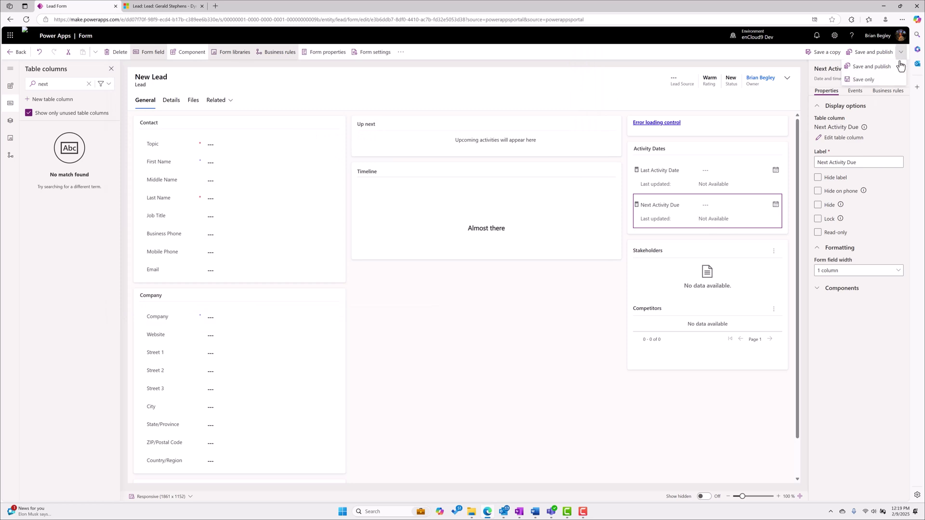
{"action": "left_click", "coordinate": [863, 80]}
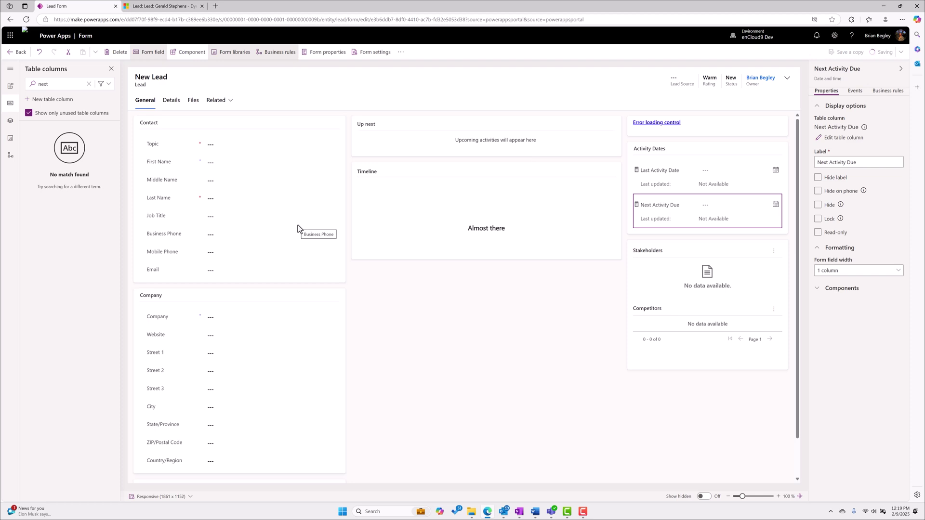
{"action": "left_click", "coordinate": [15, 52]}
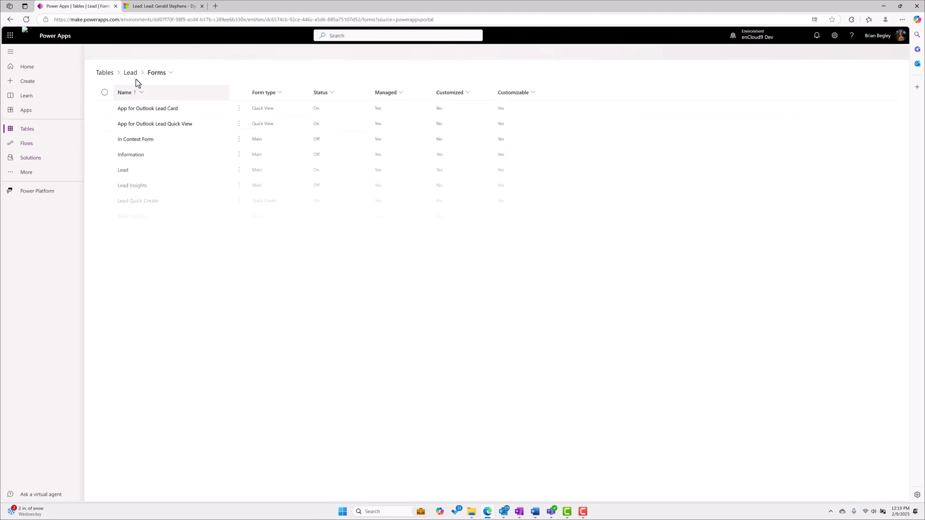
{"action": "left_click", "coordinate": [132, 74]}
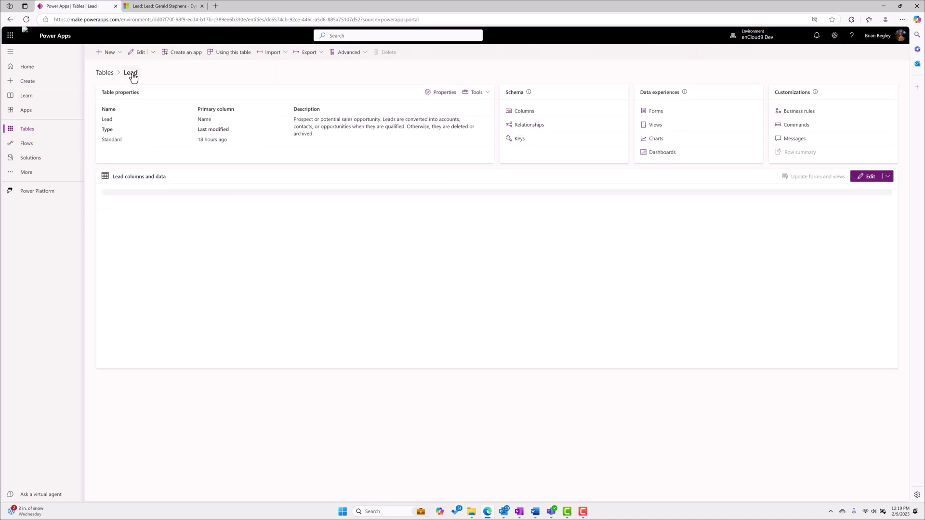
{"action": "left_click", "coordinate": [655, 125]}
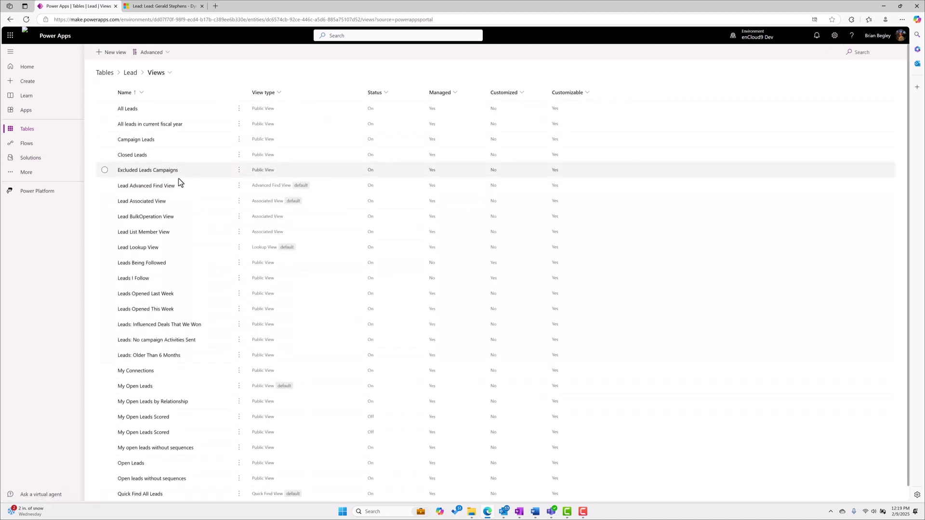
{"action": "scroll", "coordinate": [202, 281], "scroll_direction": "down", "scroll_amount": 1}
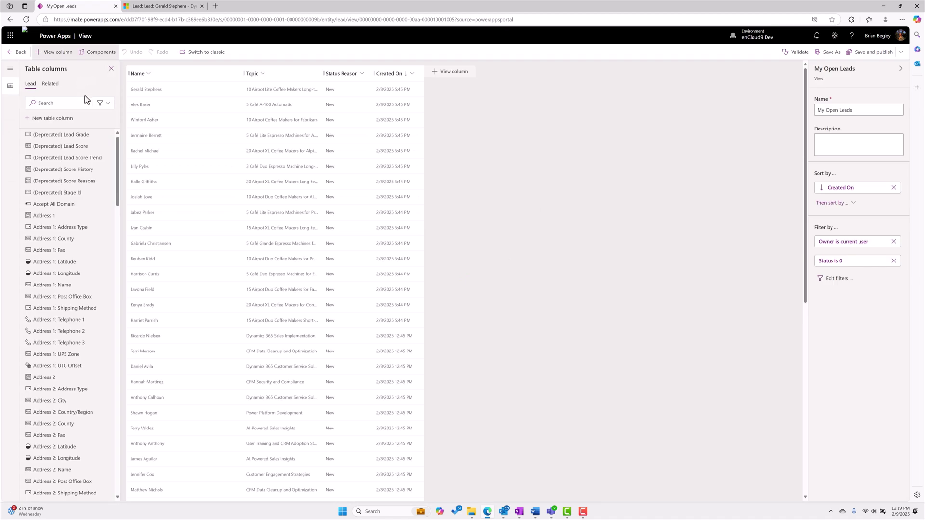
- Search 'activ', place Last Activity Date and Next Activity Due after Topic, then save and publish
{"action": "left_click", "coordinate": [59, 103]}
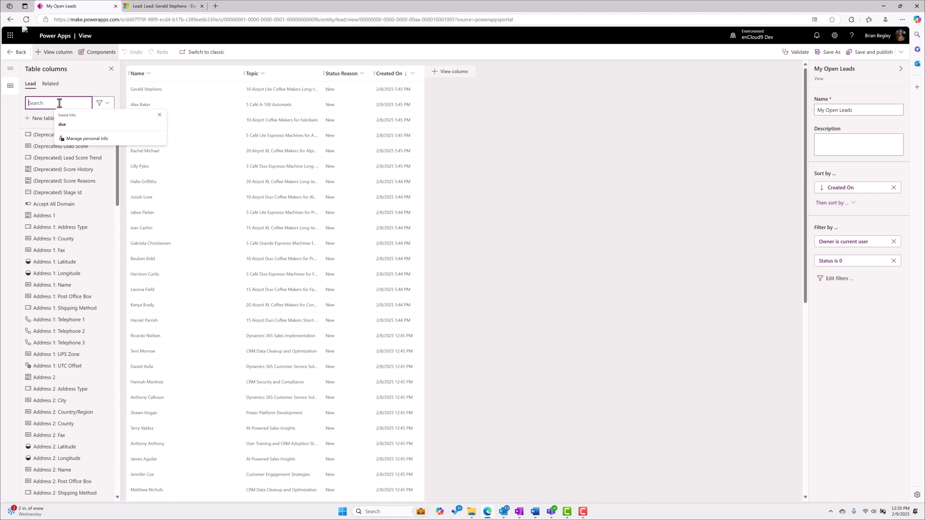
{"action": "type", "text": "activ"}
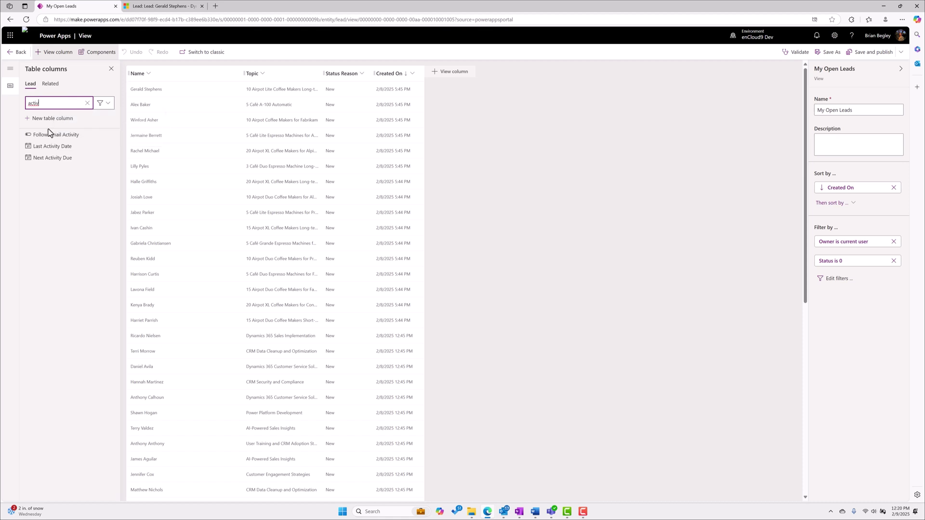
{"action": "mouse_move", "coordinate": [48, 151]}
{"action": "left_click_drag", "start_coordinate": [49, 151], "coordinate": [314, 77]}
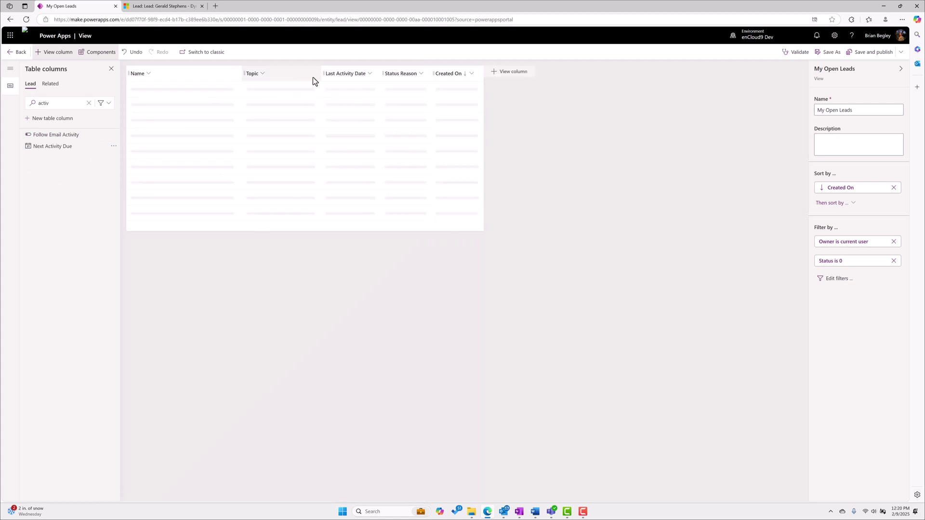
{"action": "mouse_move", "coordinate": [55, 151]}
{"action": "left_mouse_down"}
{"action": "mouse_move", "coordinate": [270, 120]}
{"action": "mouse_move", "coordinate": [382, 73]}
{"action": "left_mouse_up"}
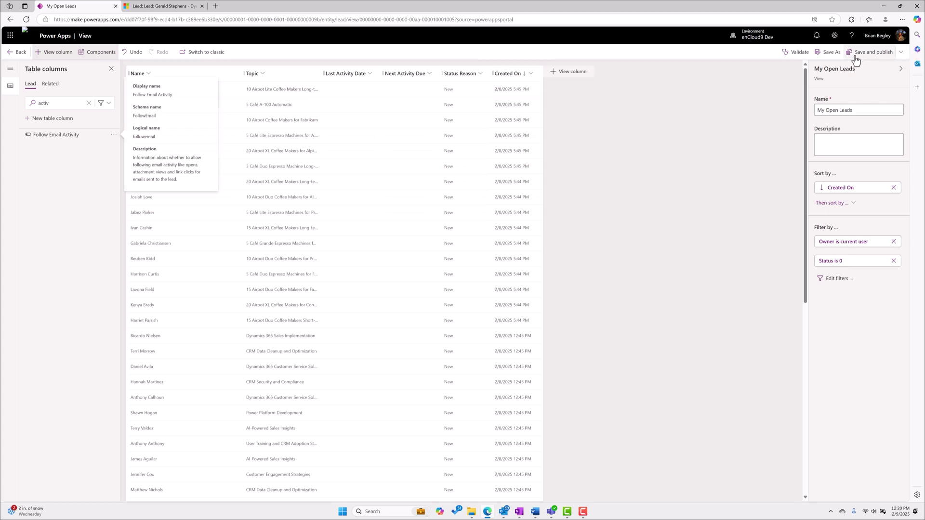
{"action": "left_click", "coordinate": [872, 52]}
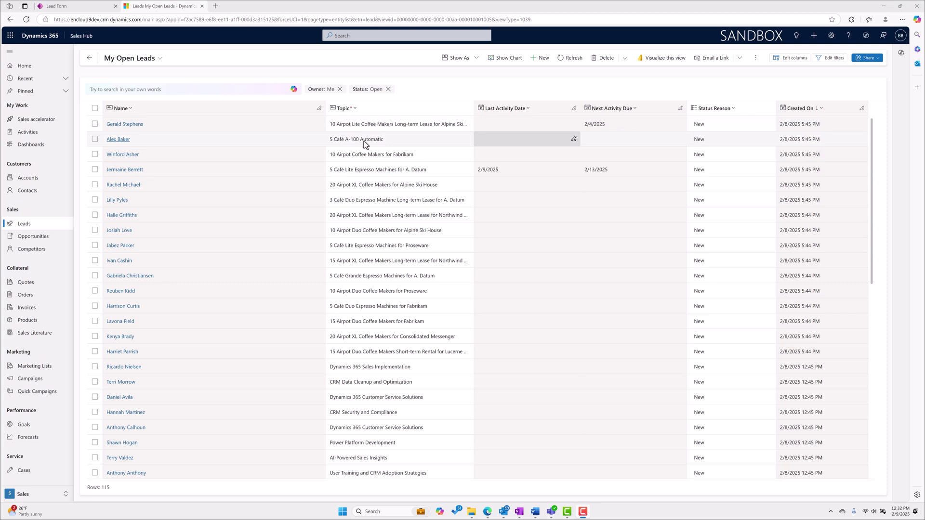
- Open the first open lead and recalculate Last Activity Date, now 2/8/2025
{"action": "left_click", "coordinate": [128, 124]}
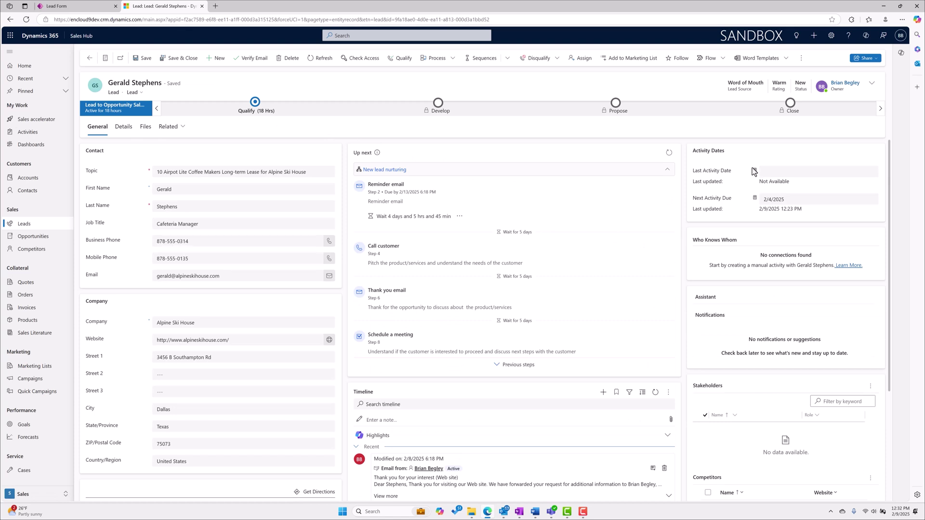
{"action": "mouse_move", "coordinate": [757, 178]}
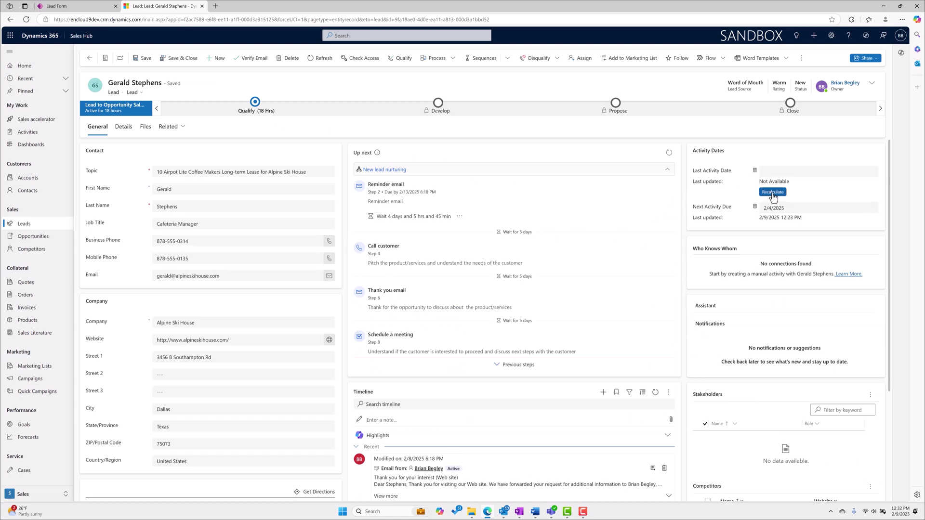
{"action": "left_click", "coordinate": [771, 193]}
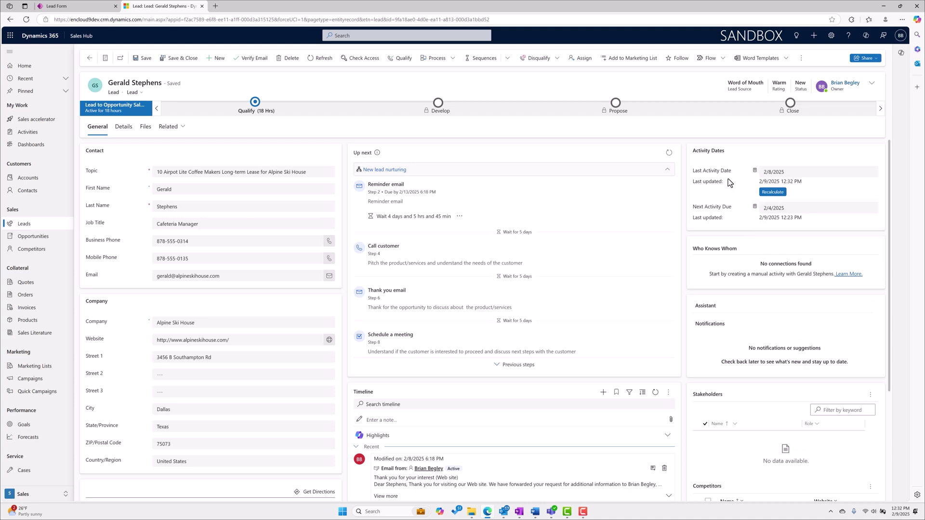